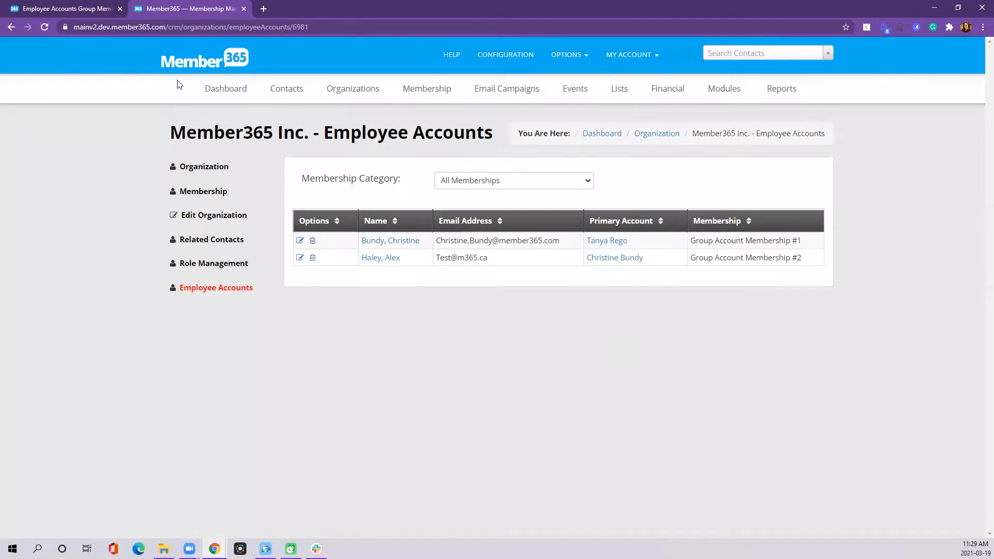
Switch to the help-desk article on Employee Accounts vs Related Contacts.
click(67, 9)
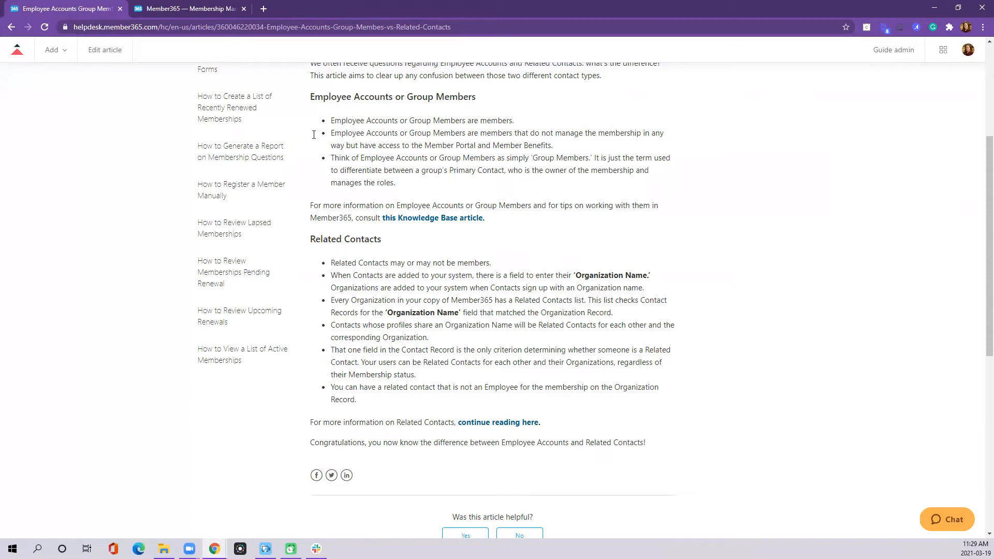
Read through the Employee Accounts vs Related Contacts article, then go back to the Membership tab.
scroll(450, 299, up, 4)
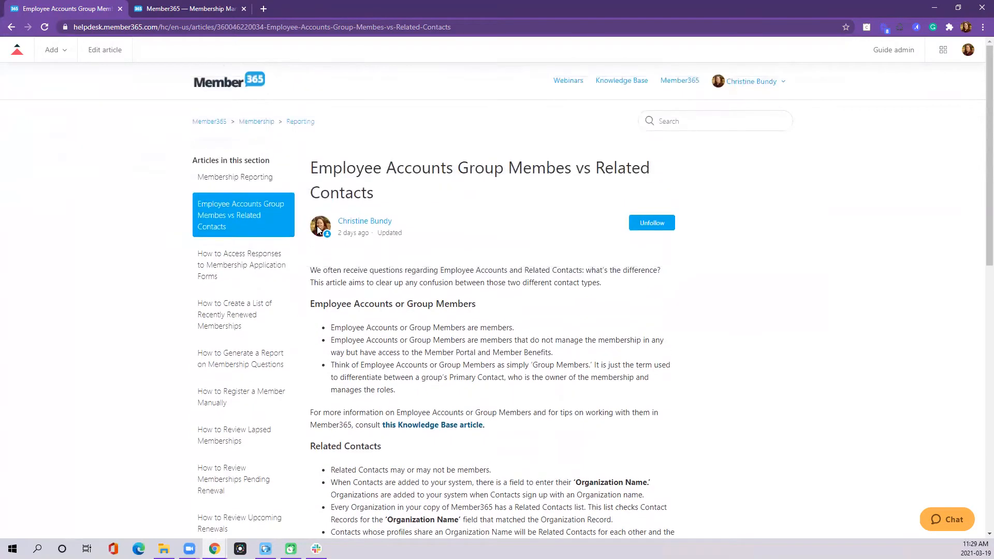
scroll(559, 355, down, 1)
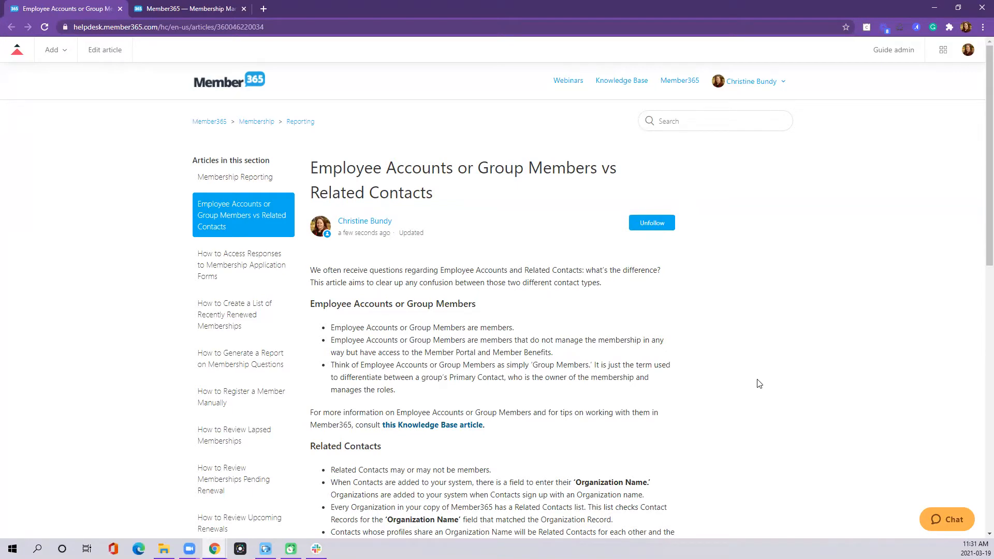
scroll(740, 395, down, 1)
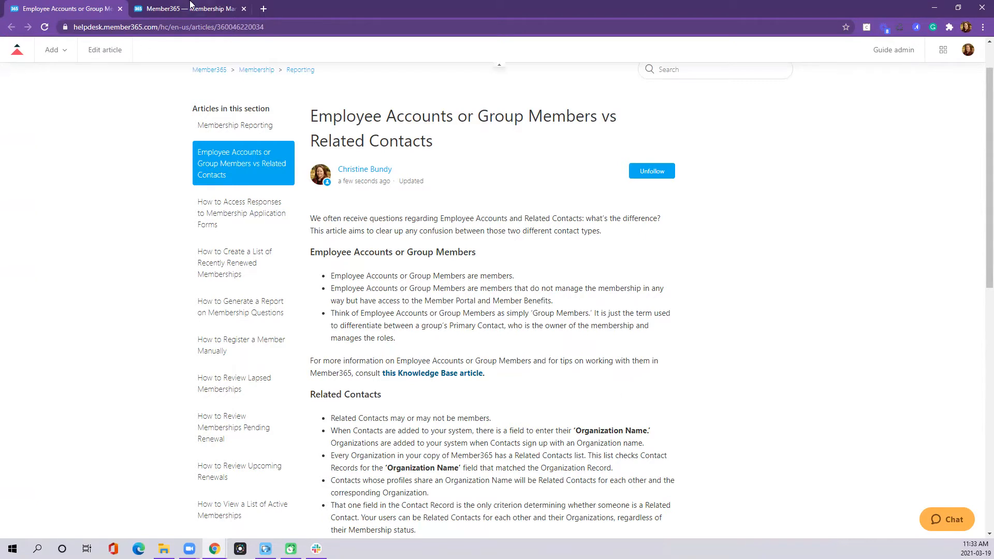
click(190, 8)
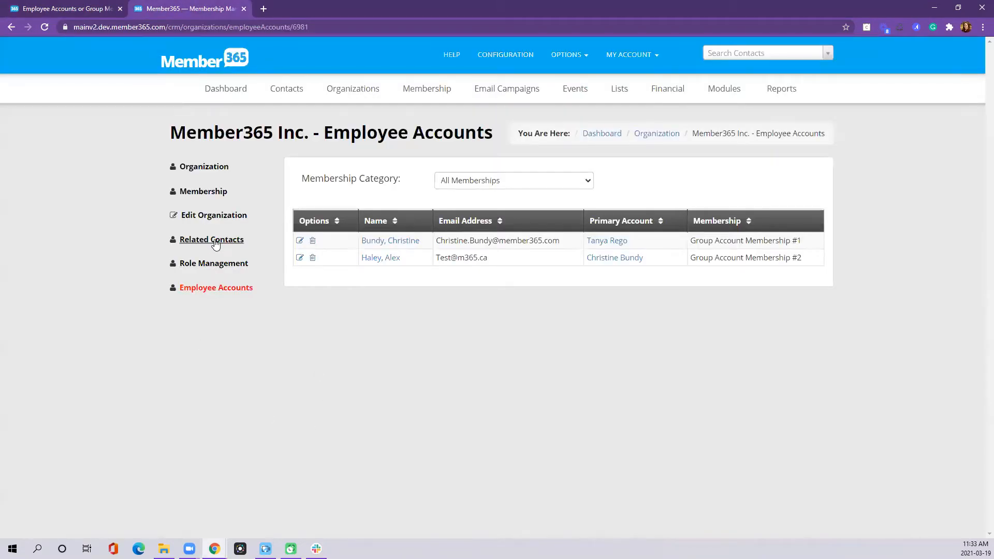
click(193, 242)
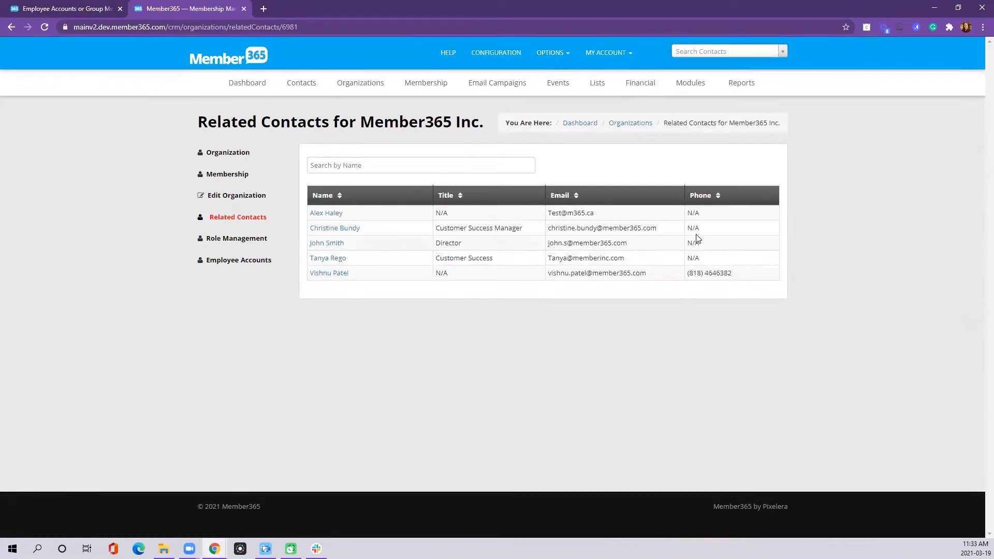
click(229, 263)
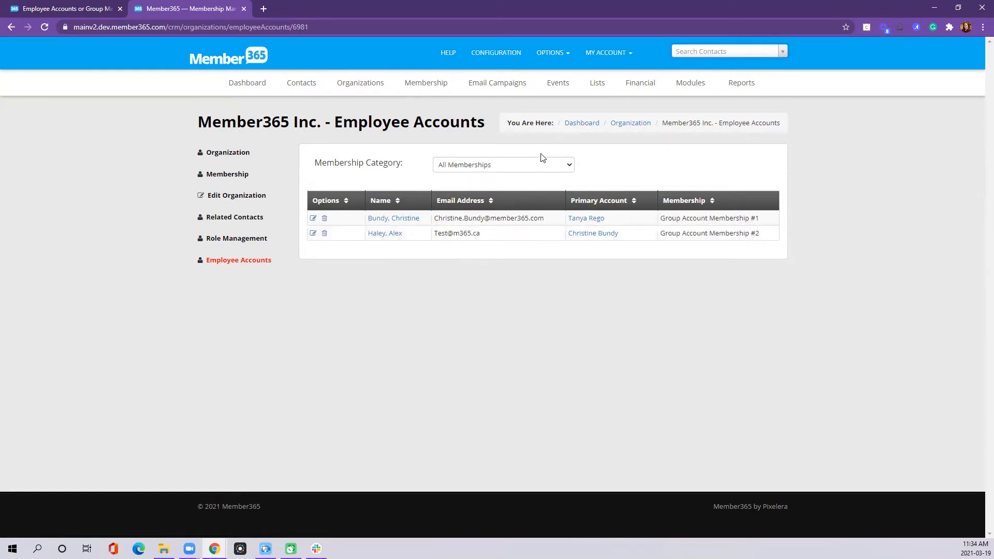
Filter employee accounts to Group Account Membership #2, keeping the existing primary account holder.
click(542, 166)
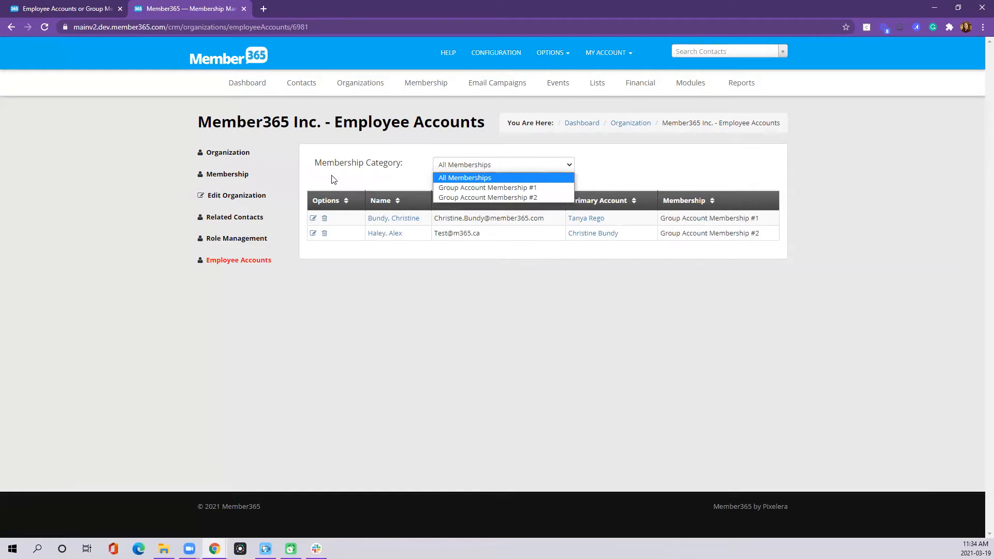
click(480, 198)
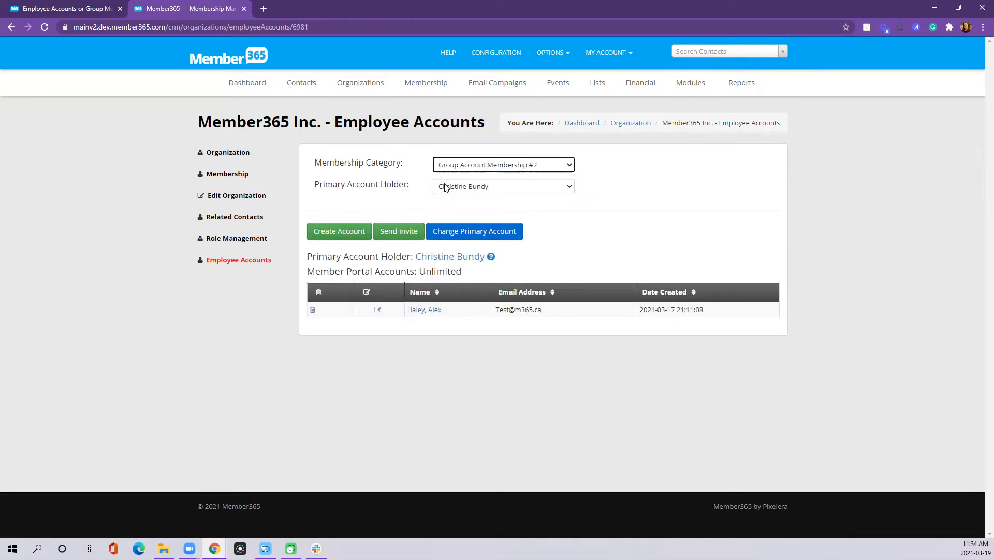
click(516, 191)
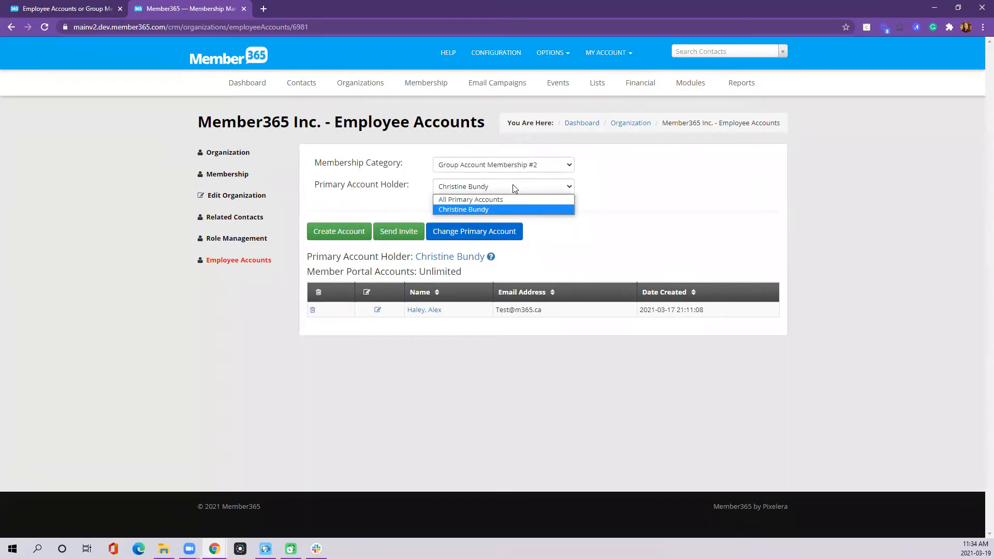
click(514, 187)
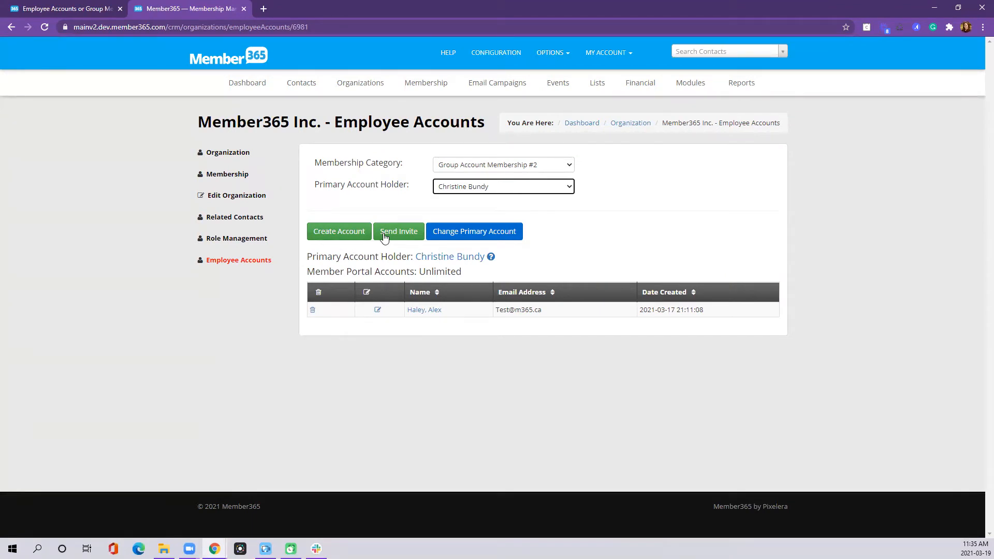
Highlight the primary account holder line and the Unlimited portal account count.
drag(308, 255, 489, 257)
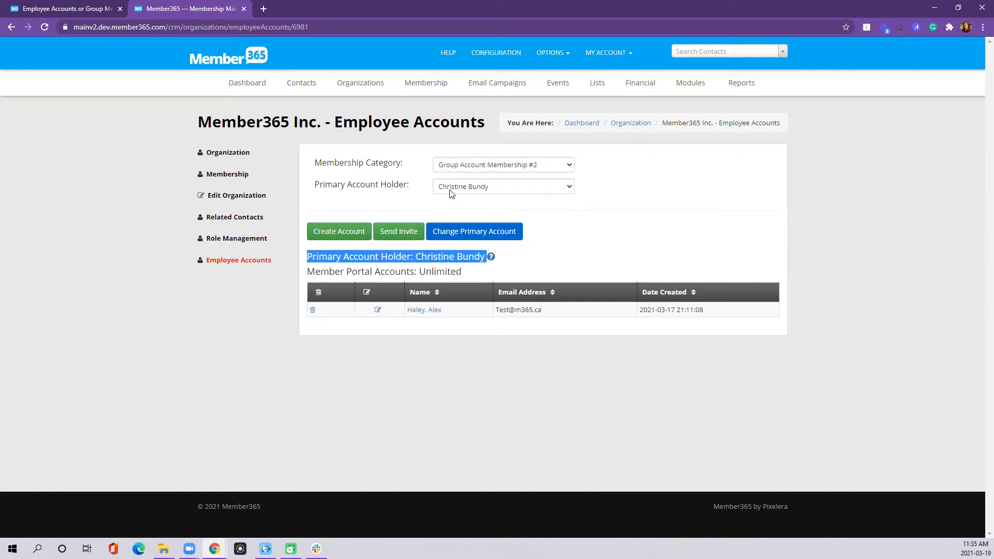
click(378, 272)
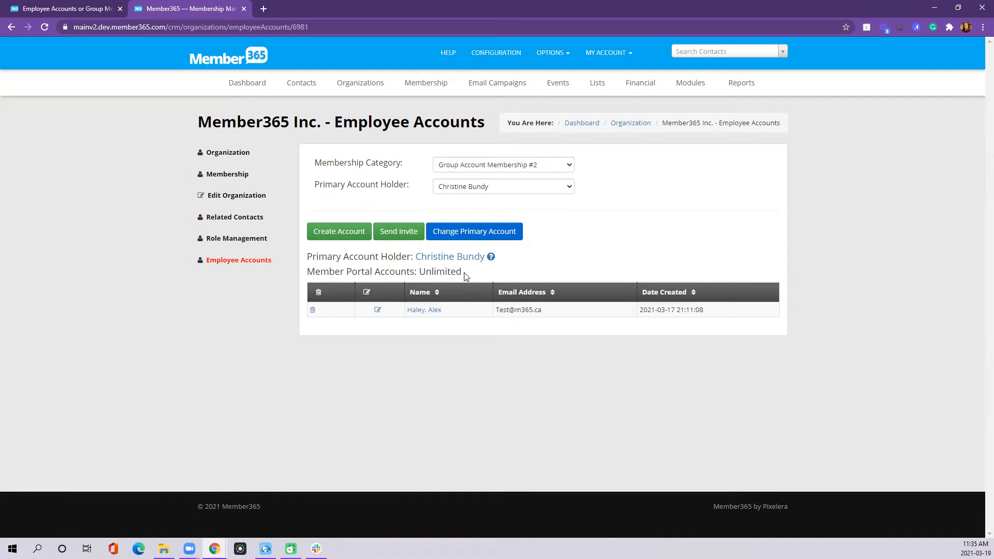
drag(461, 271, 418, 272)
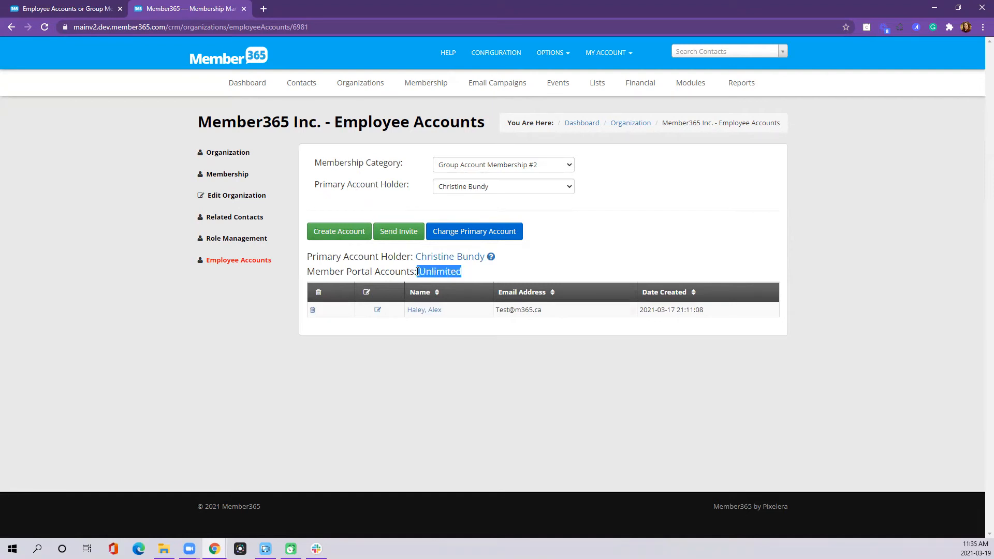
click(473, 277)
drag(419, 271, 482, 273)
click(485, 275)
Start a new employee account and choose to include an email address.
click(329, 234)
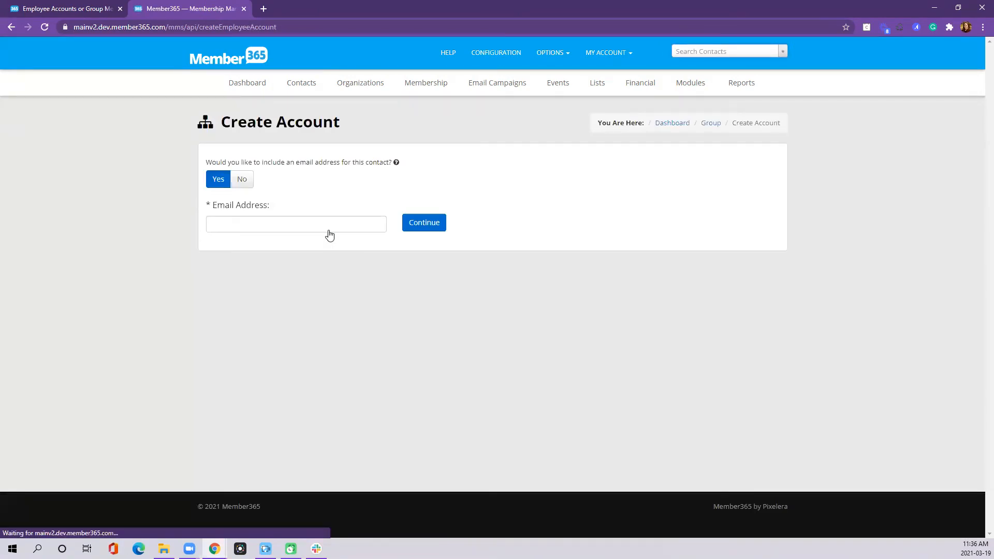
drag(207, 162, 339, 177)
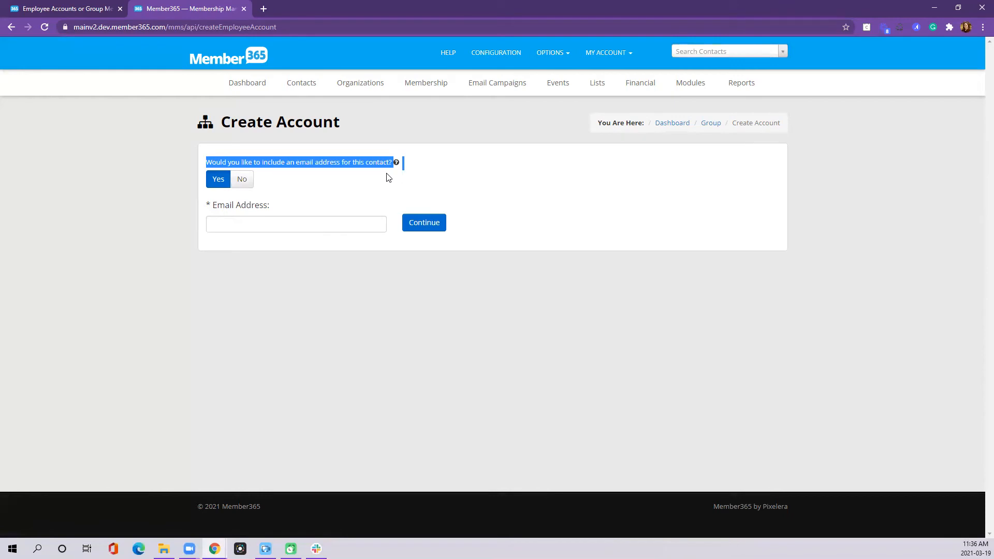
click(254, 180)
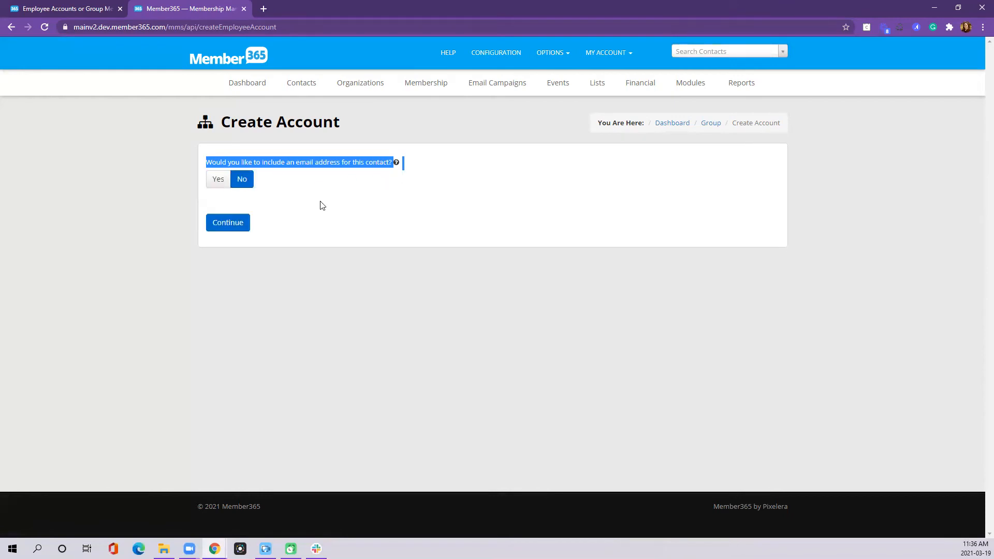
click(212, 181)
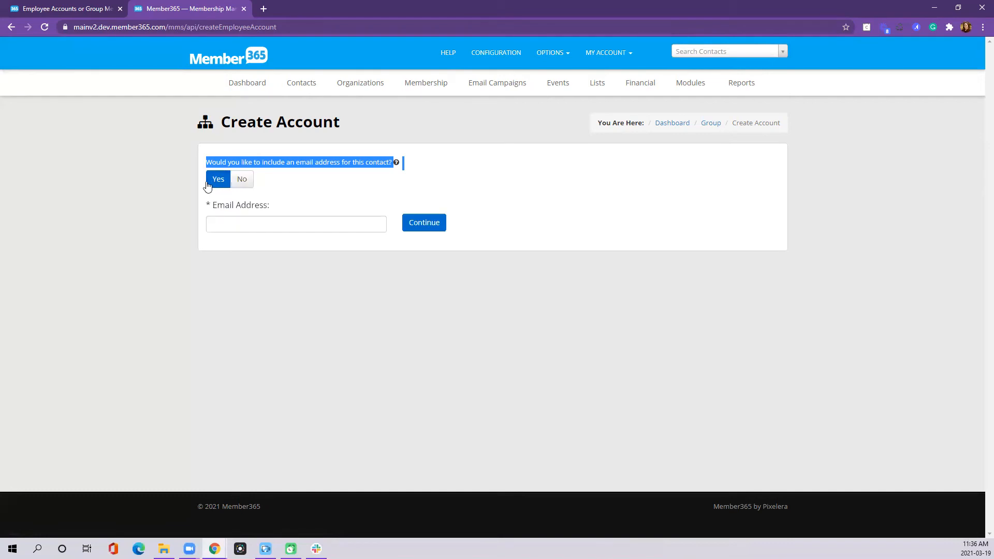
Enter the new employee's email address and continue to the full Create Account form.
click(228, 224)
click(287, 213)
click(275, 219)
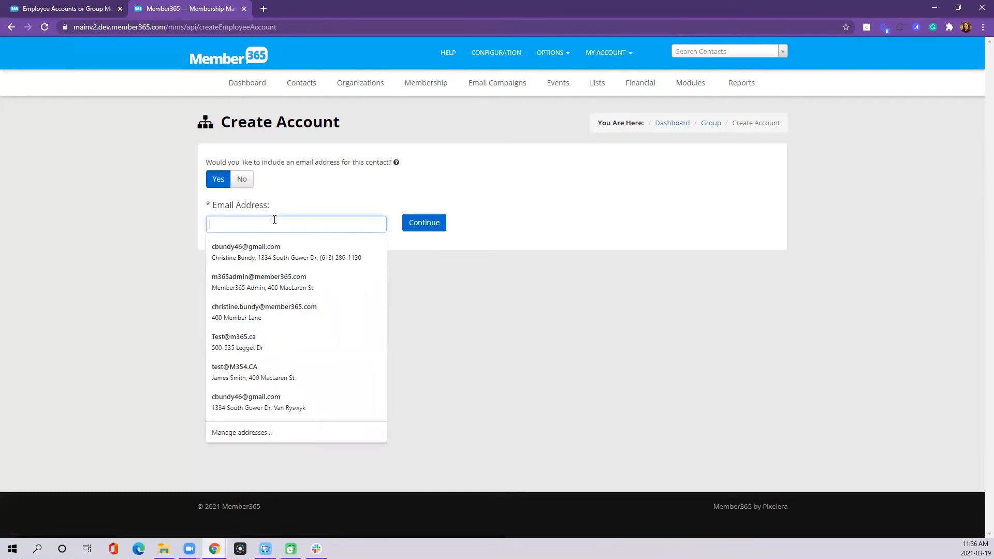
click(417, 228)
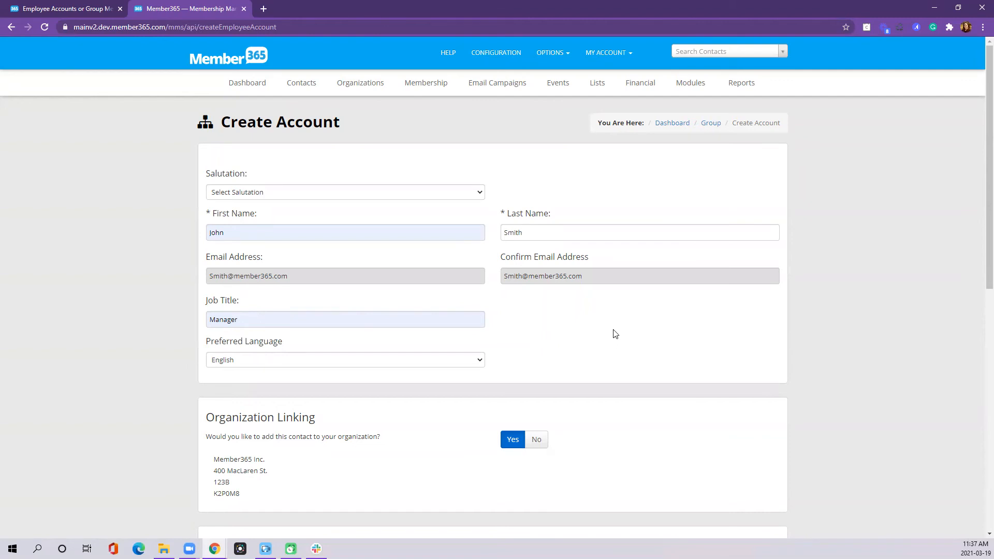
scroll(593, 334, down, 2)
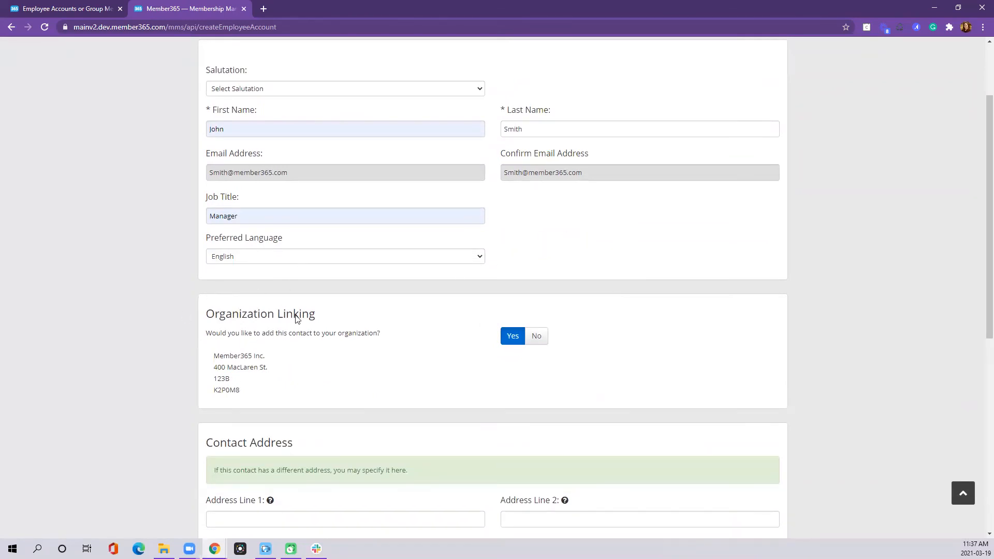
click(532, 337)
click(512, 337)
scroll(532, 313, down, 1)
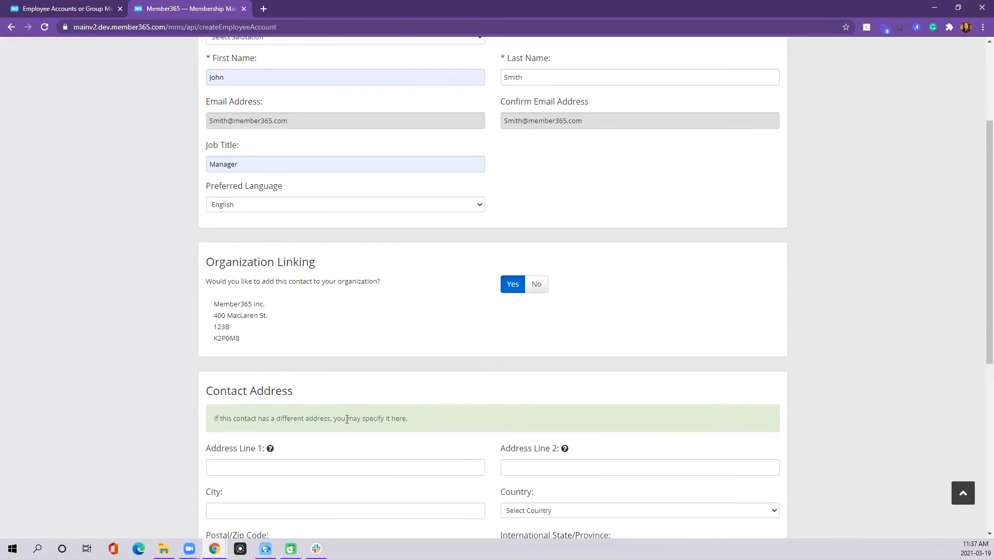
scroll(539, 335, down, 6)
drag(207, 381, 347, 385)
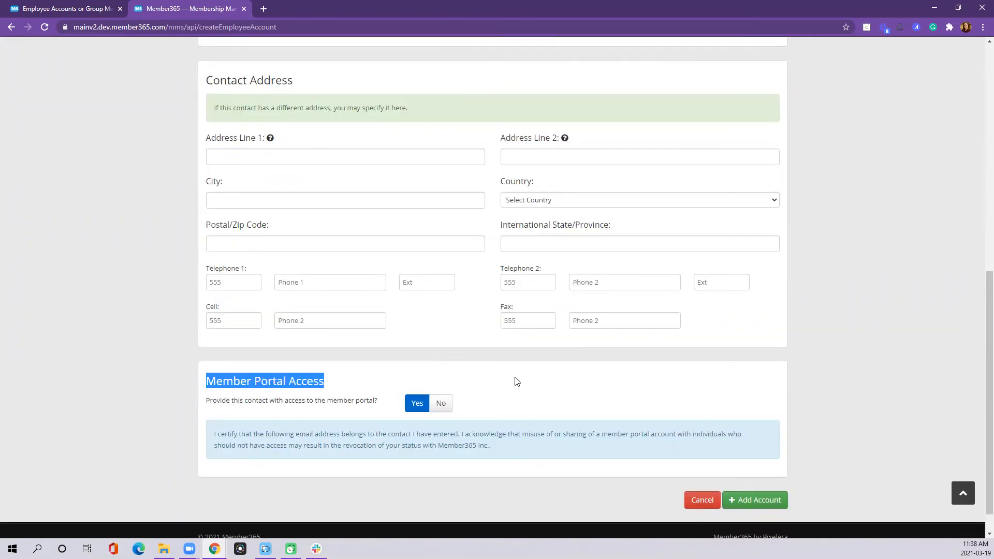
click(455, 383)
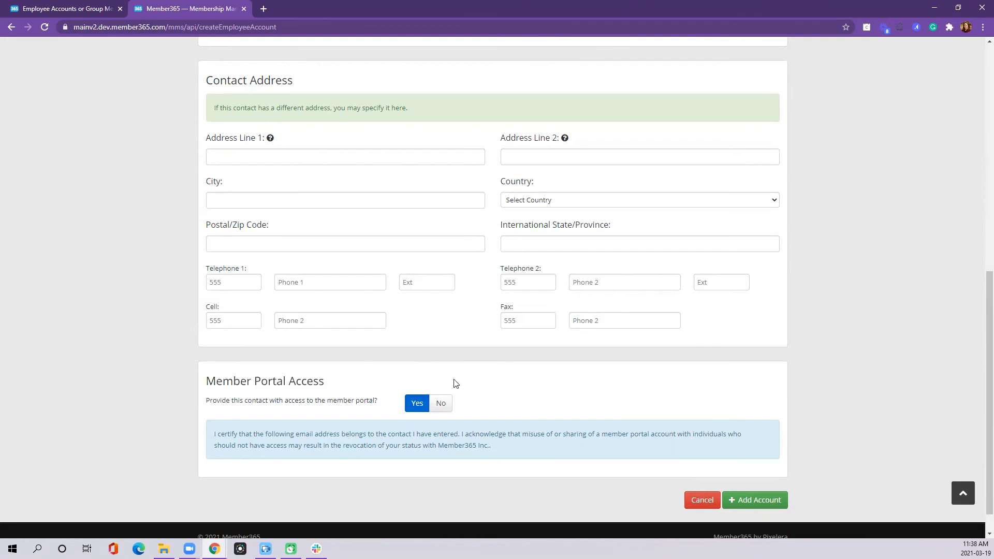
click(440, 403)
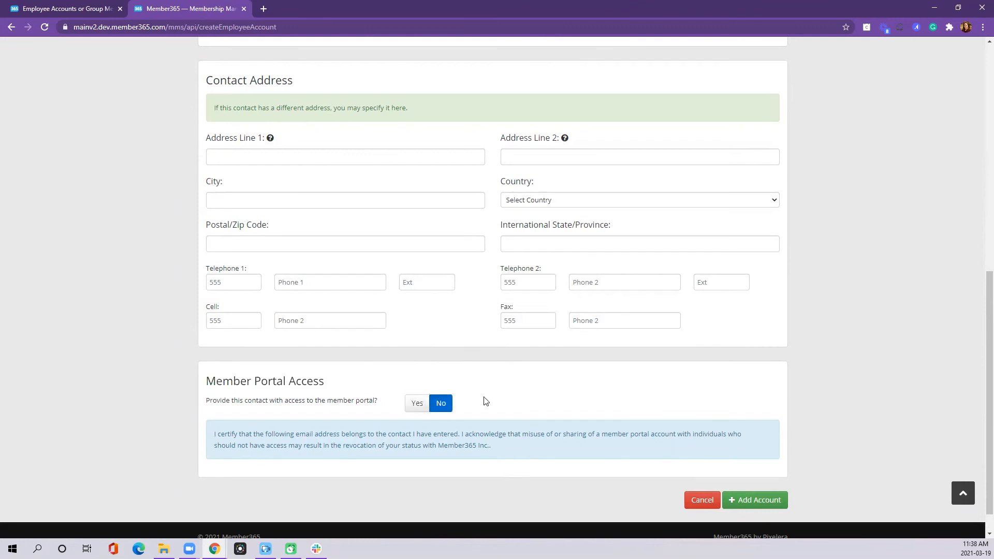
click(414, 403)
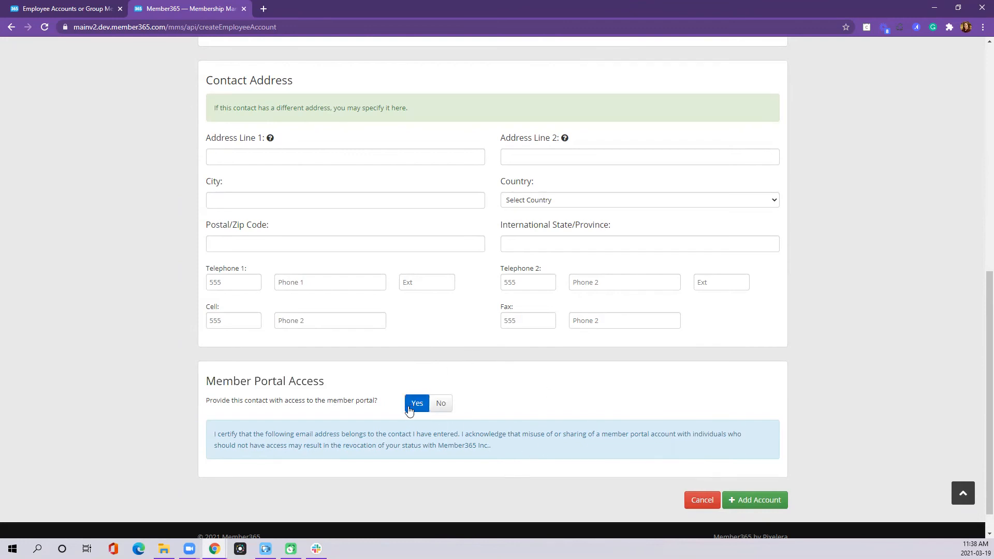
click(779, 501)
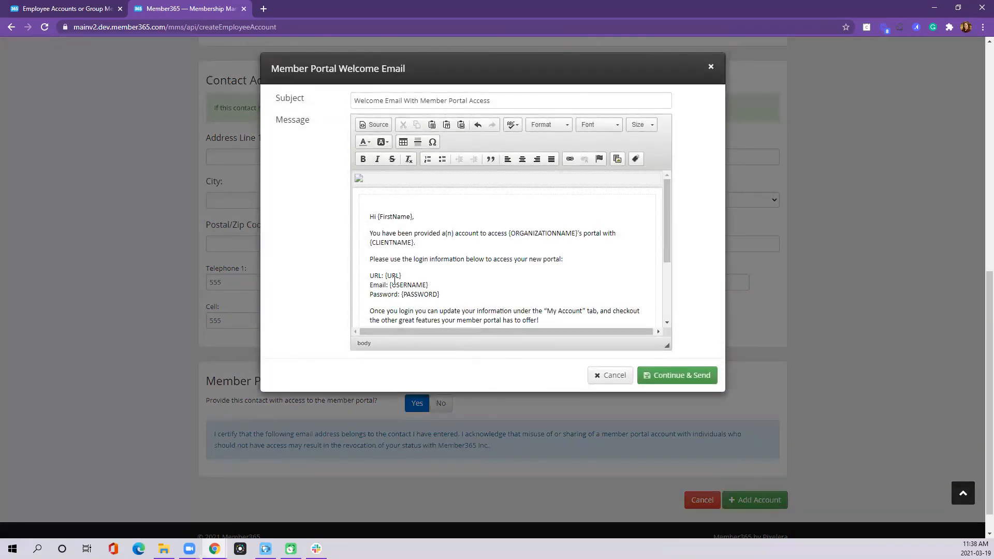
drag(385, 276, 440, 294)
scroll(654, 300, down, 2)
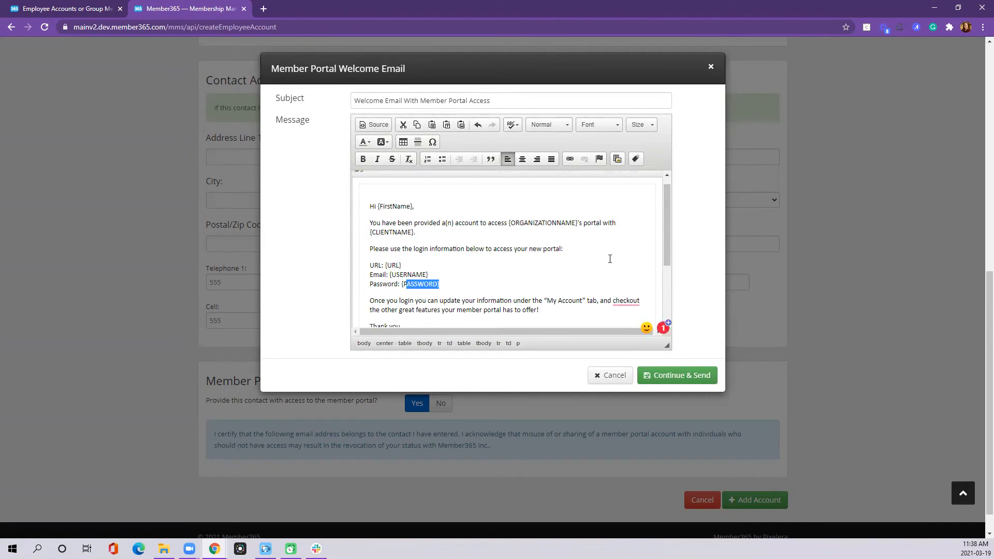
click(599, 374)
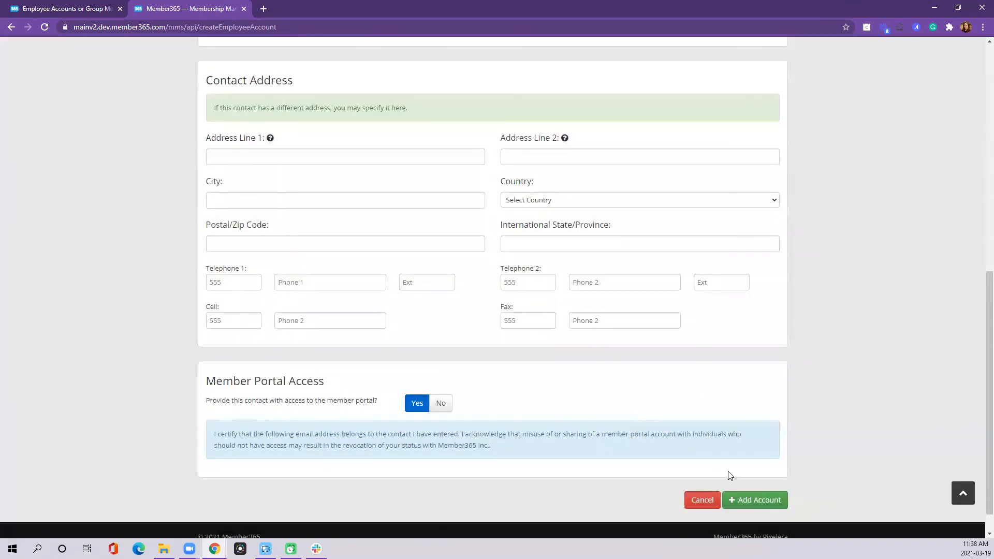
Add the employee account, send its portal welcome email, and open the email invite form.
click(746, 505)
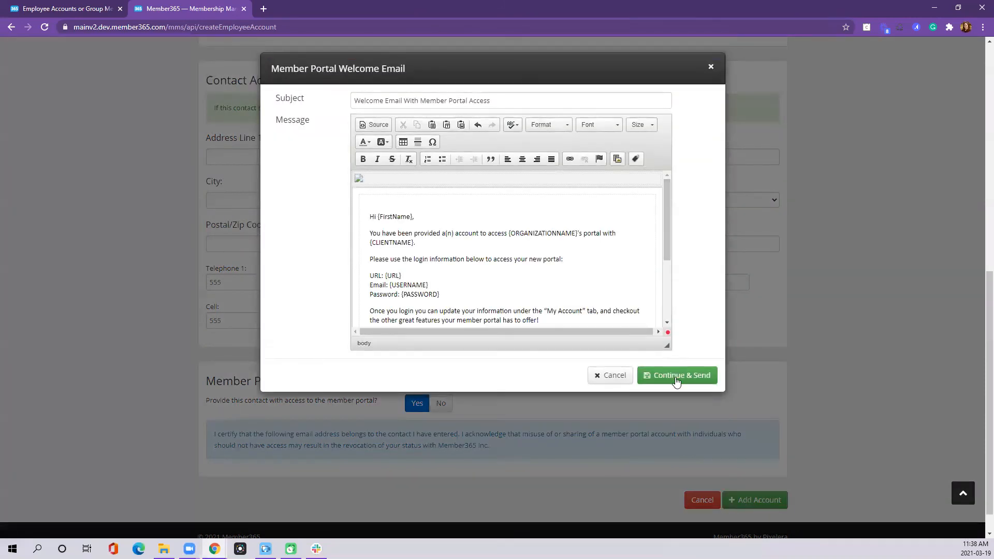
click(676, 377)
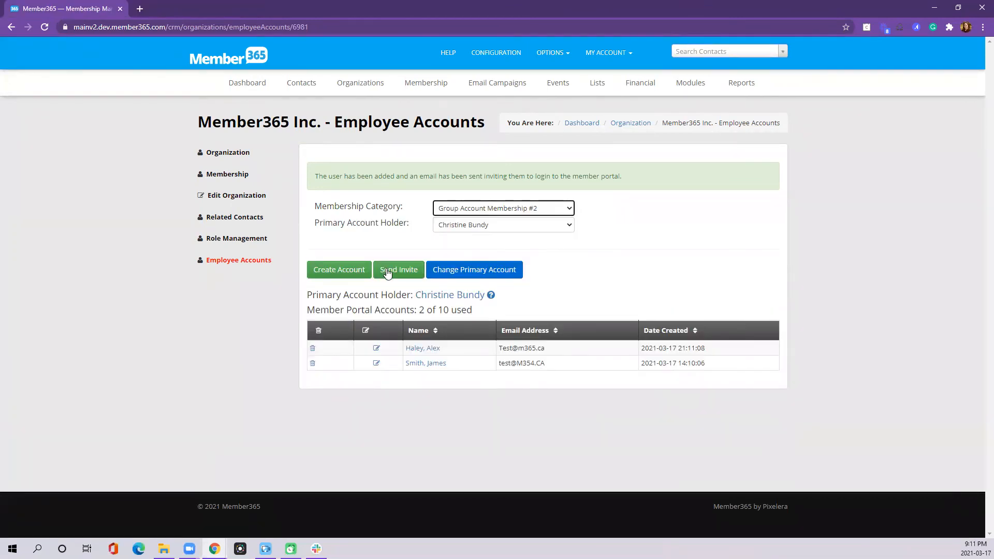
click(388, 270)
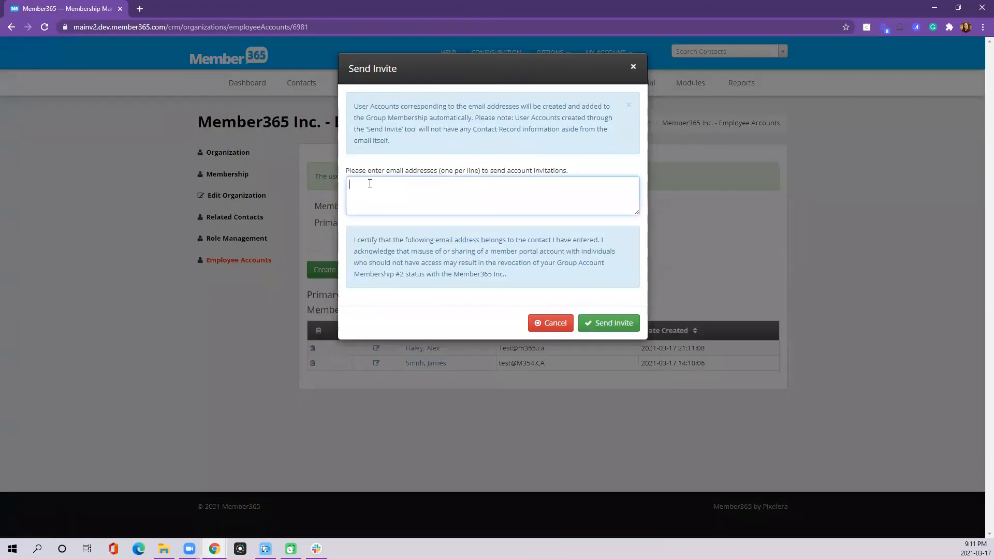
text(mem)
text(ber365.com)
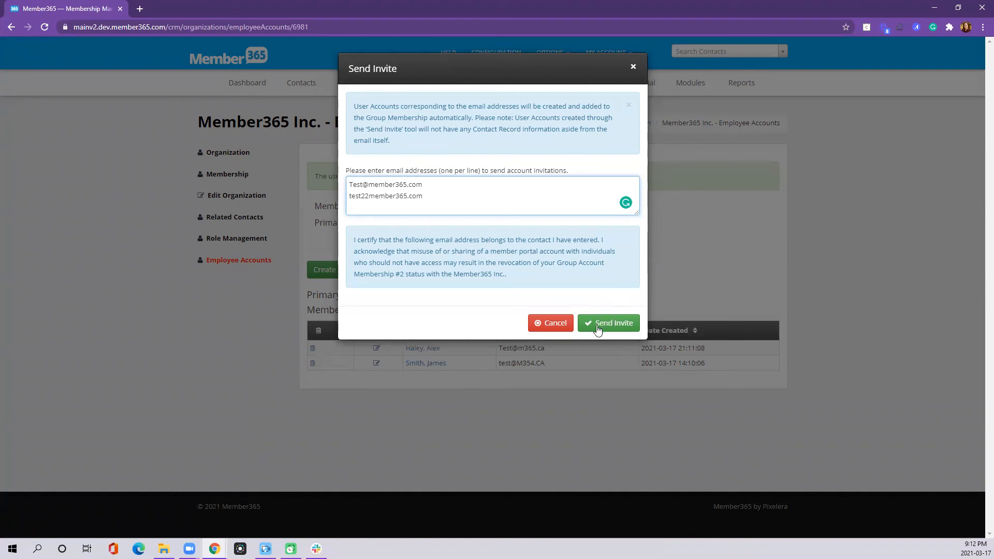
click(551, 326)
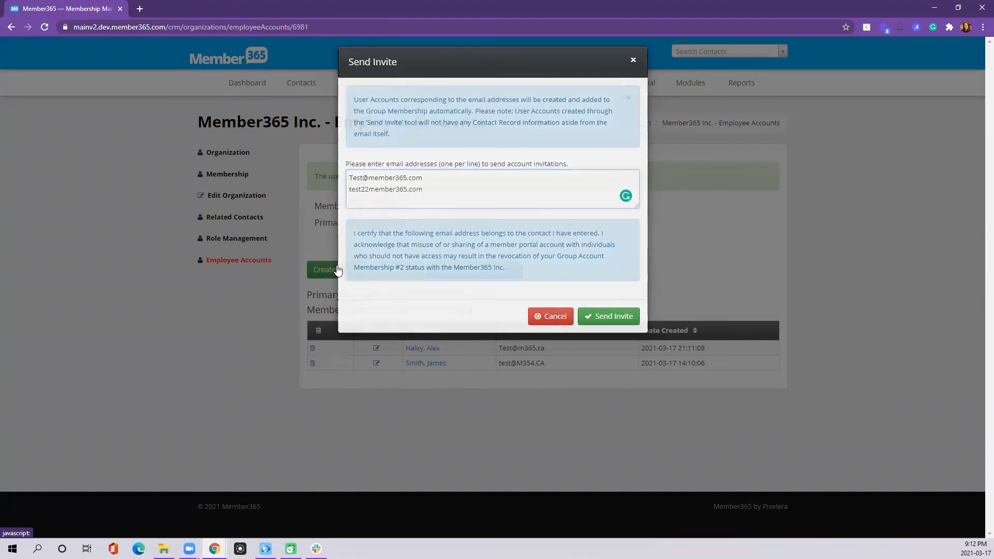